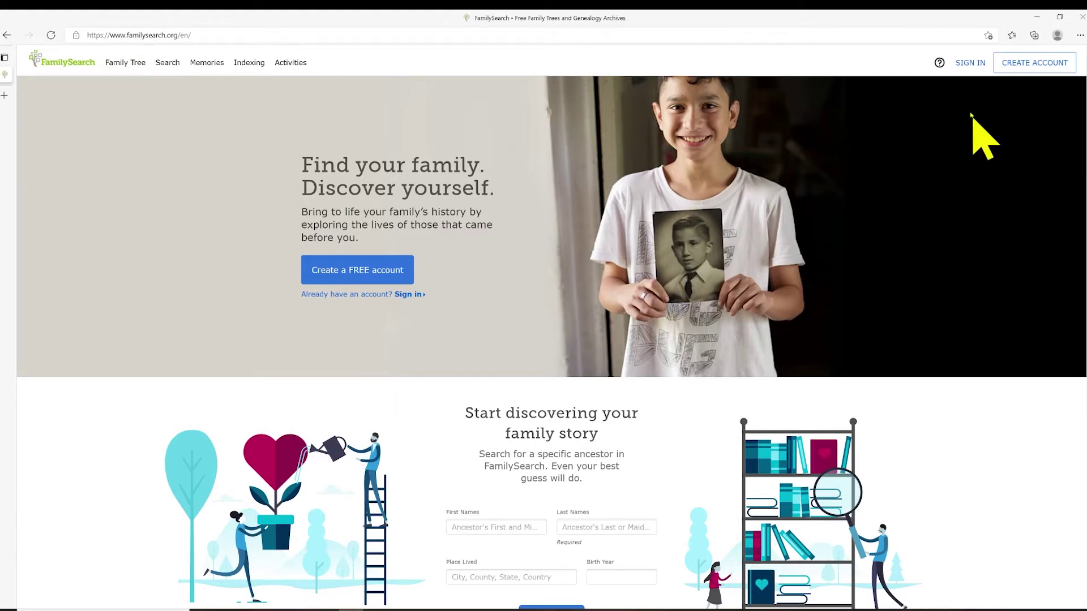
- Sign in to FamilySearch with the account's username and password
left_click(965, 64)
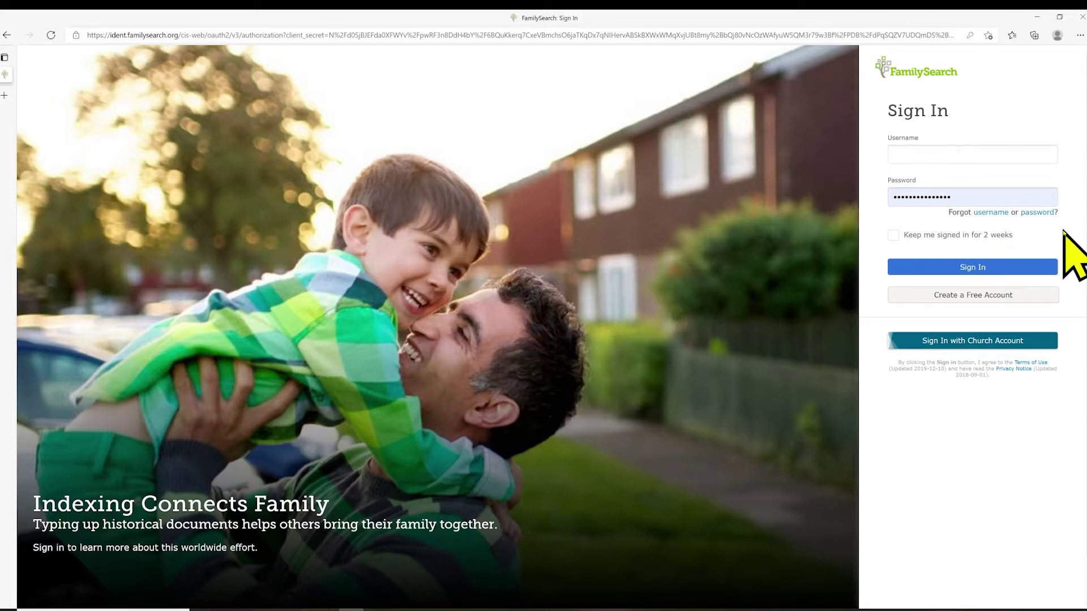
left_click(977, 269)
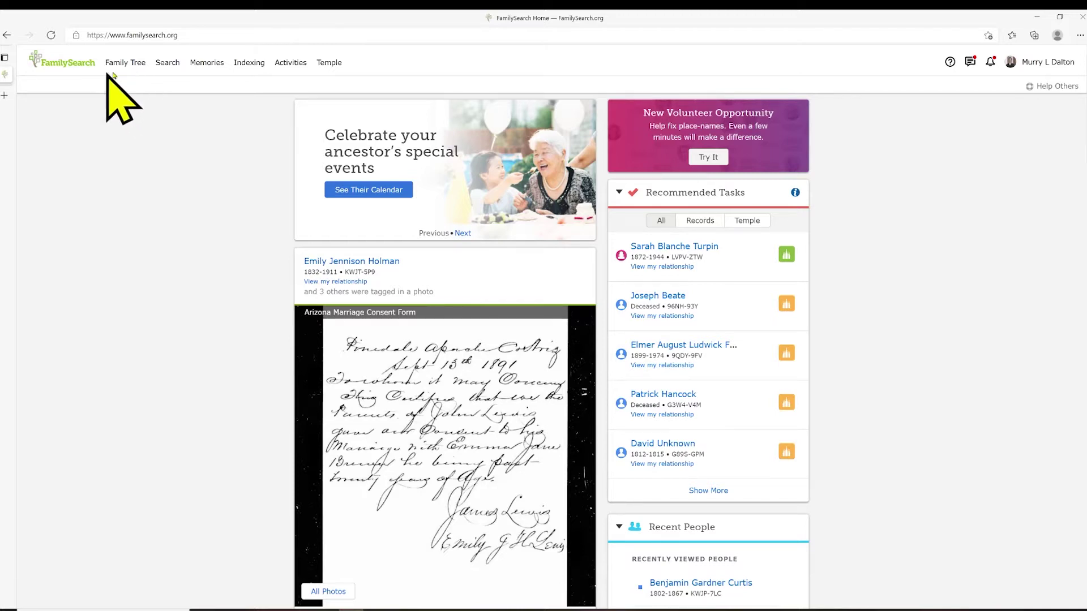
- View the ancestors' pedigree tree, then go to the historical records search form
left_click(143, 66)
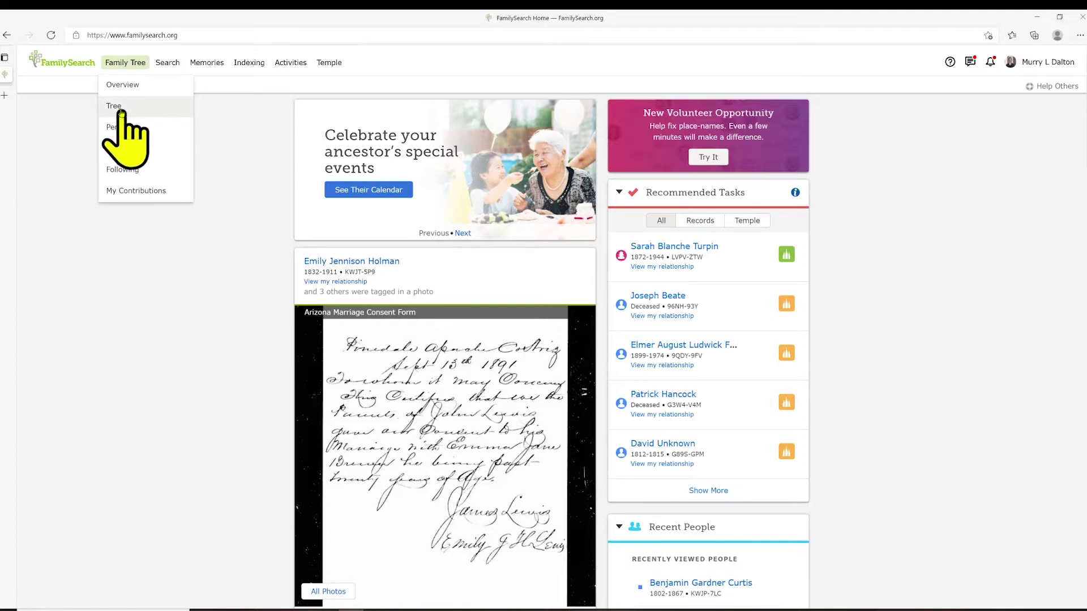
left_click(120, 107)
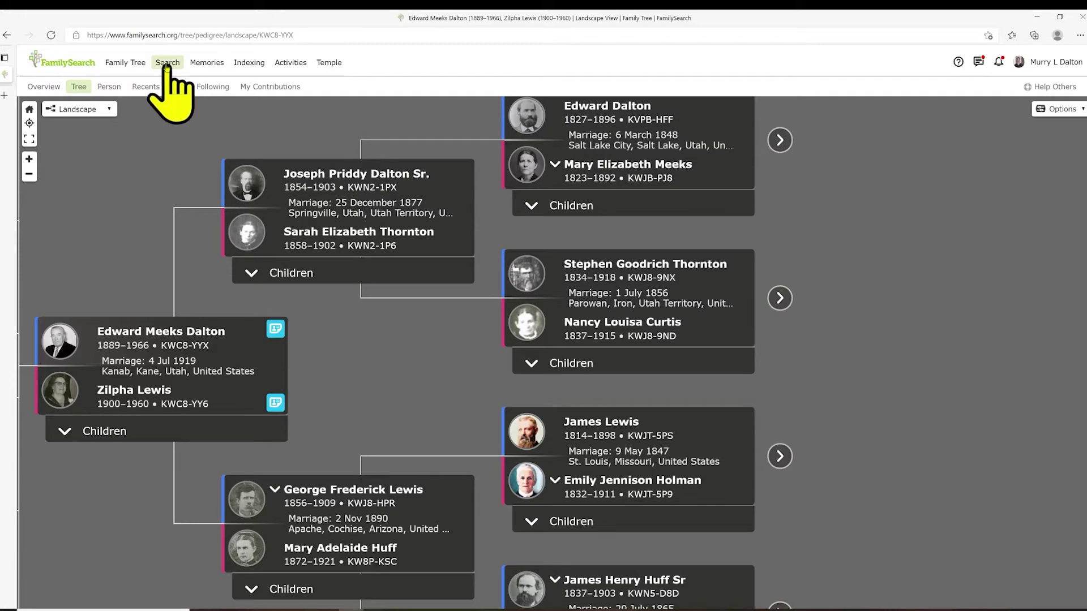
left_click(166, 66)
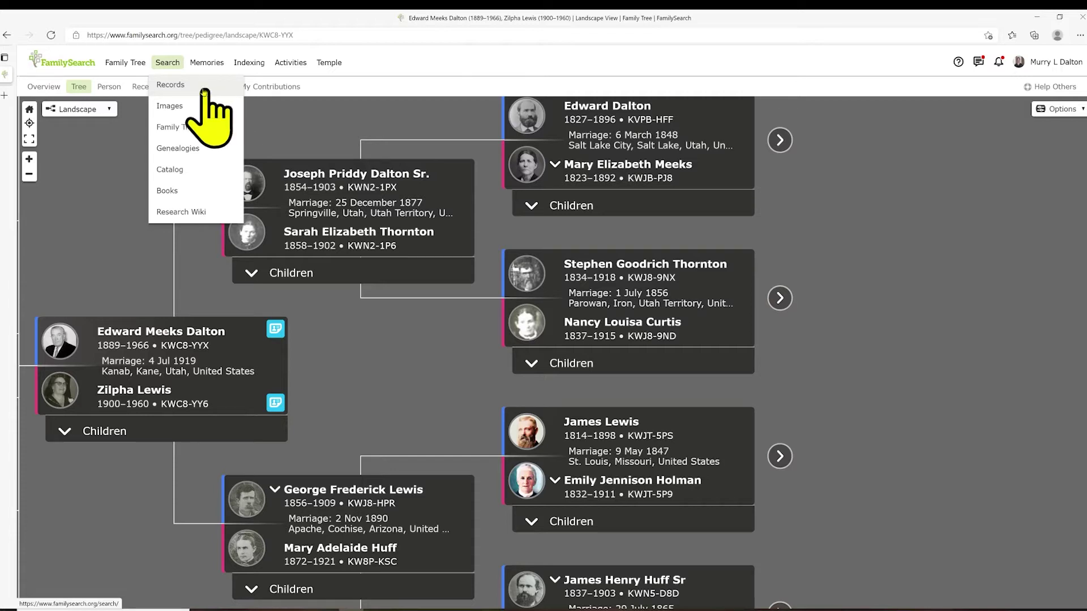
left_click(169, 86)
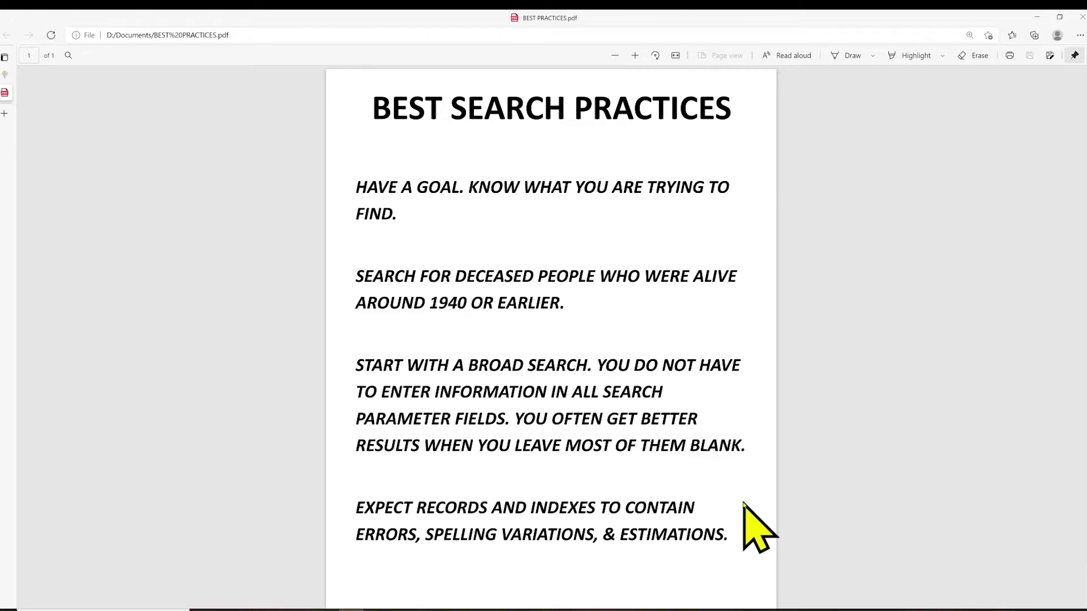
key("ctrl+w")
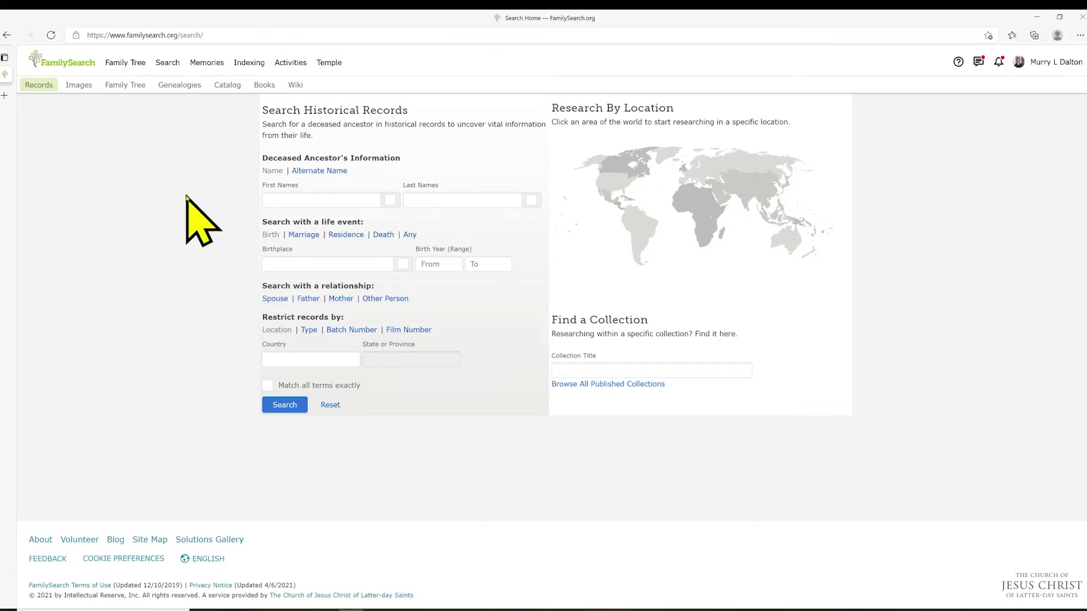
left_click(325, 198)
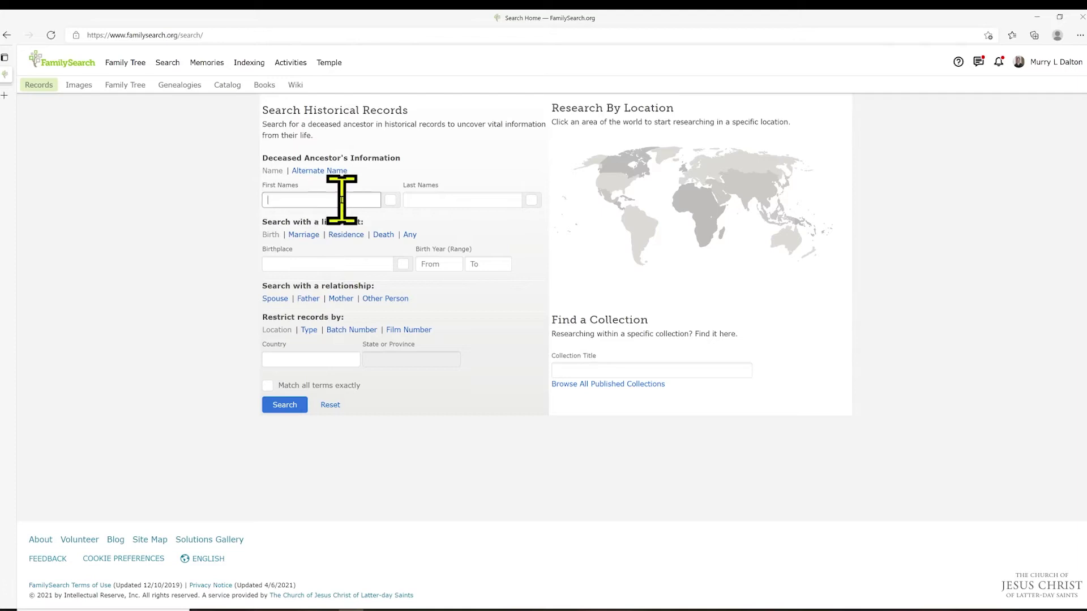
type("Joseph Priddy")
key("Tab")
left_click(455, 205)
type("D")
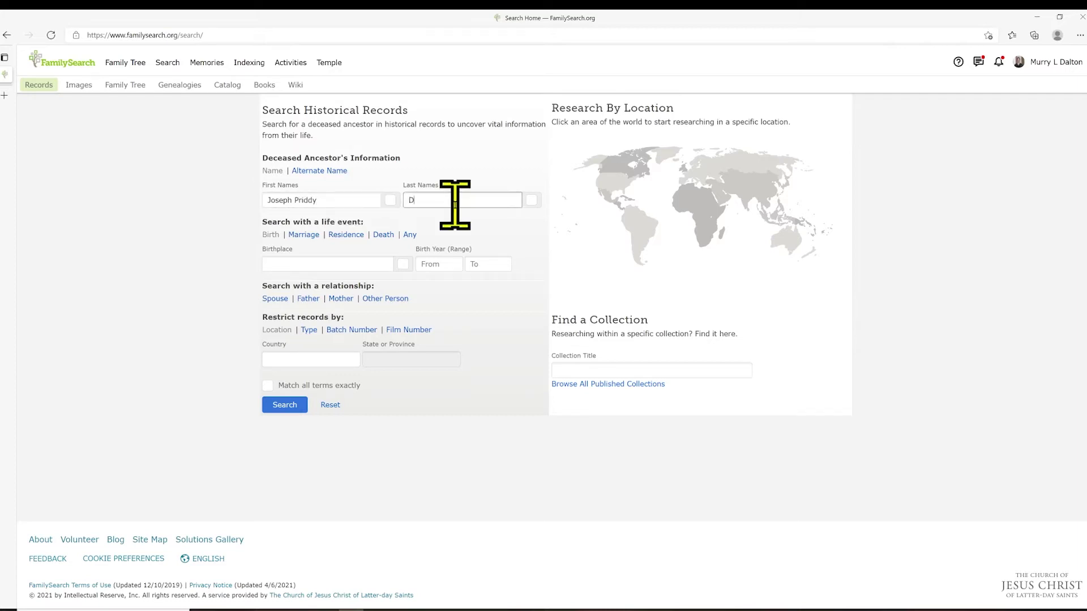
type("alton")
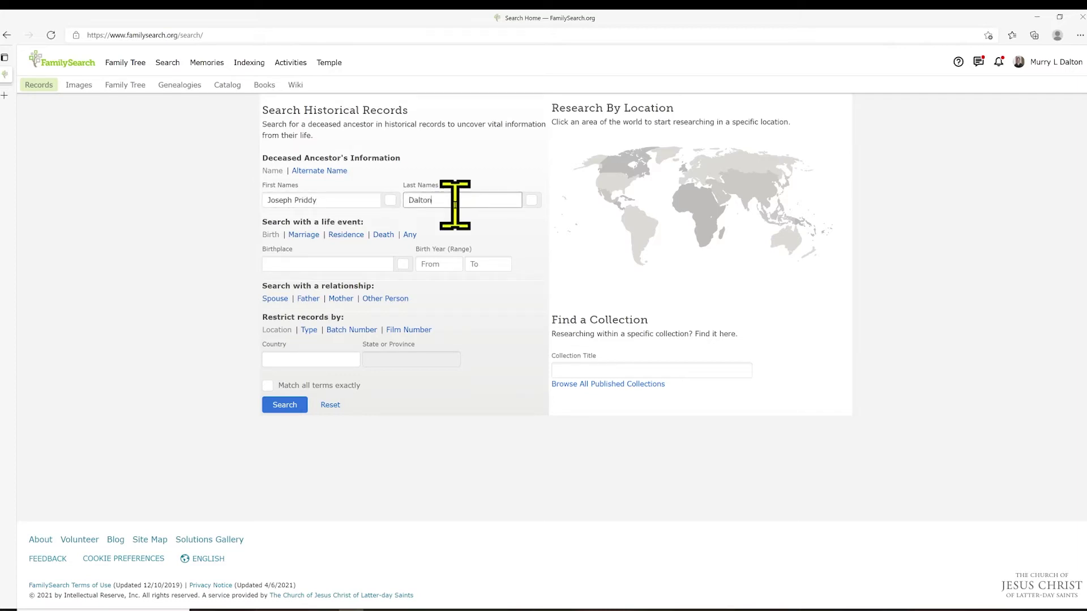
left_click(326, 170)
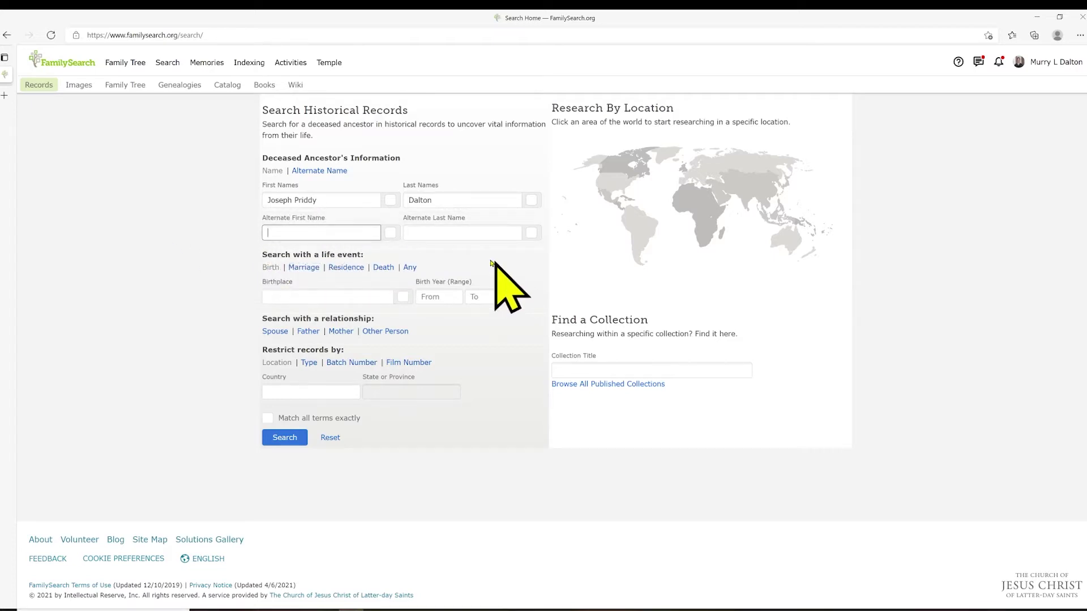
left_click(537, 283)
left_click(334, 172)
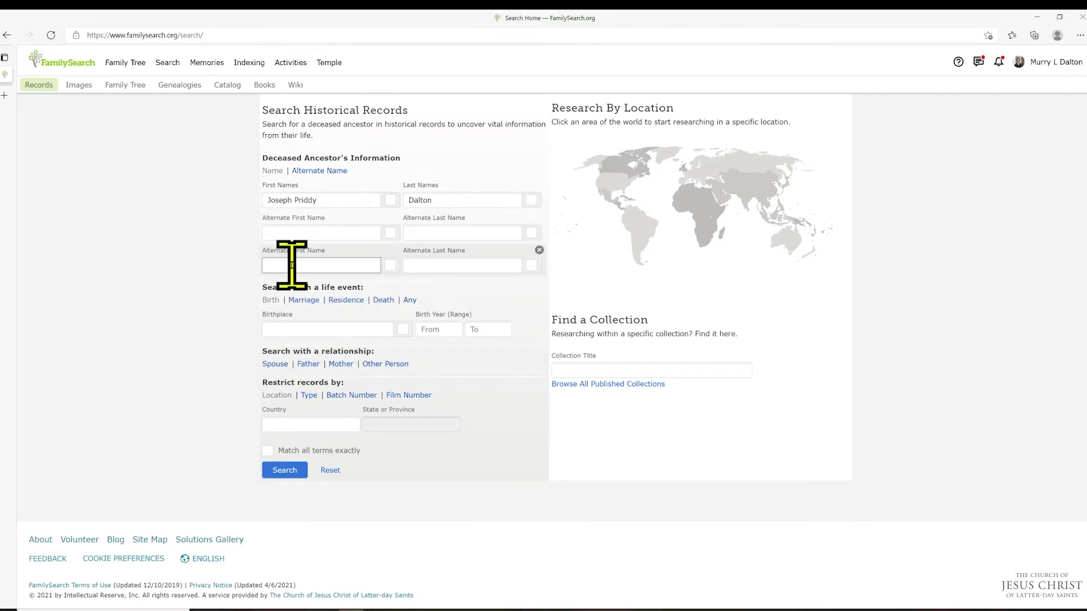
left_click(337, 174)
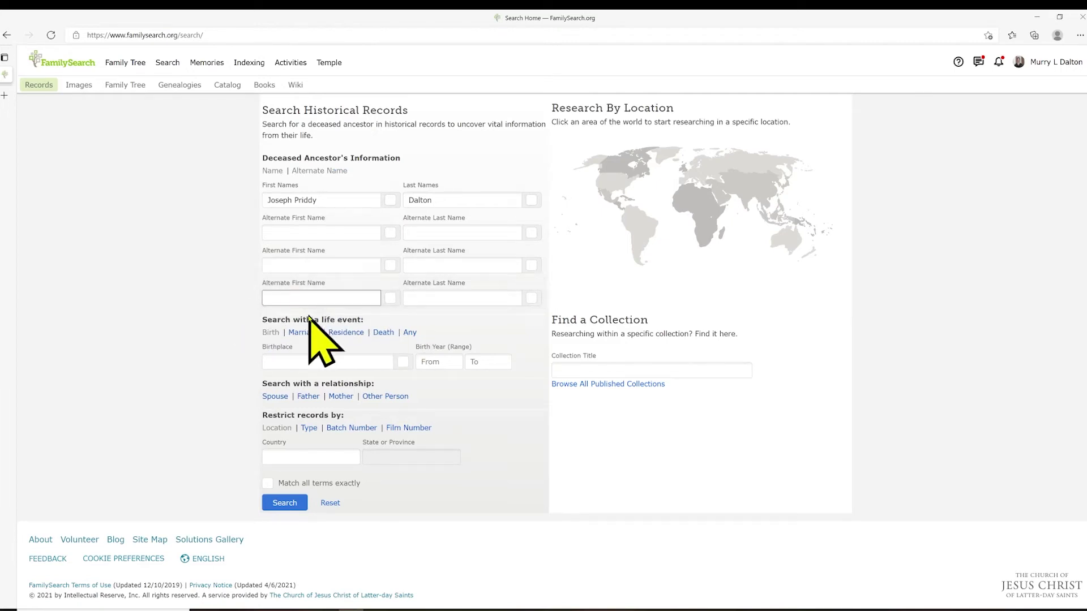
left_click(187, 175)
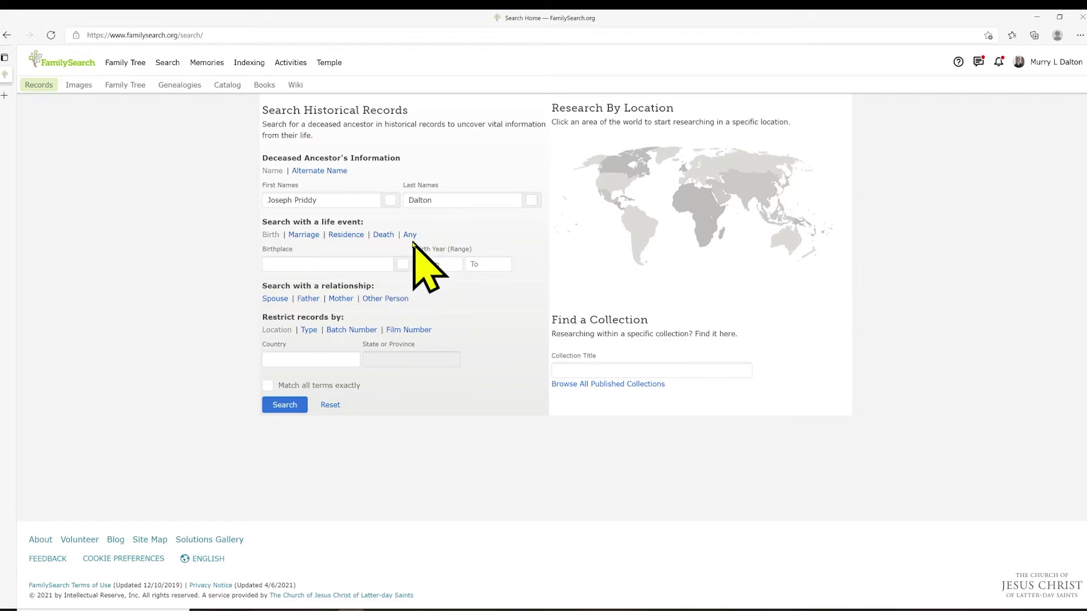
left_click(271, 235)
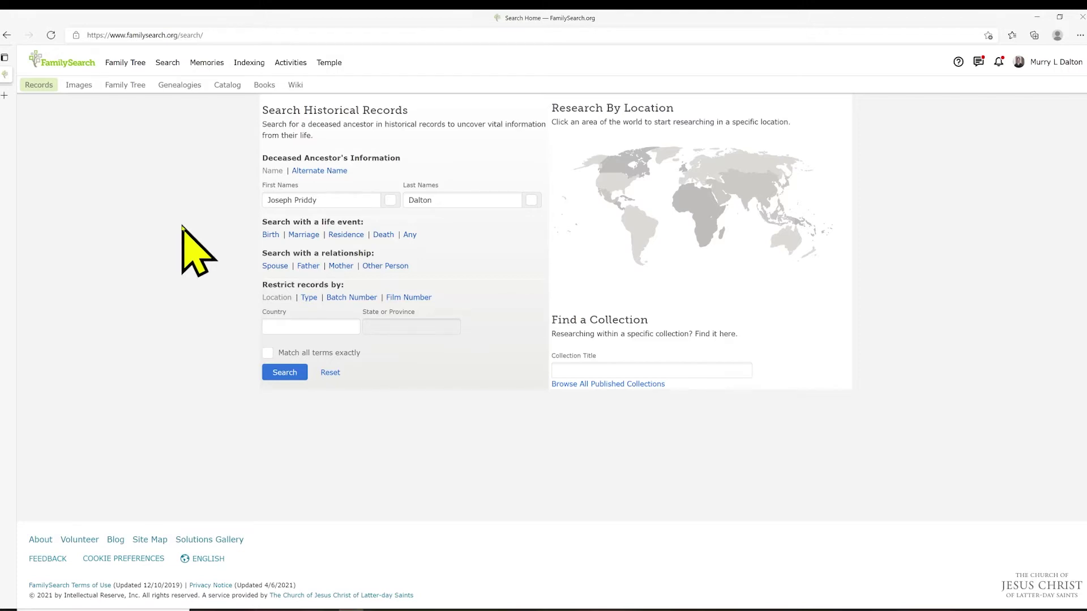
left_click(273, 236)
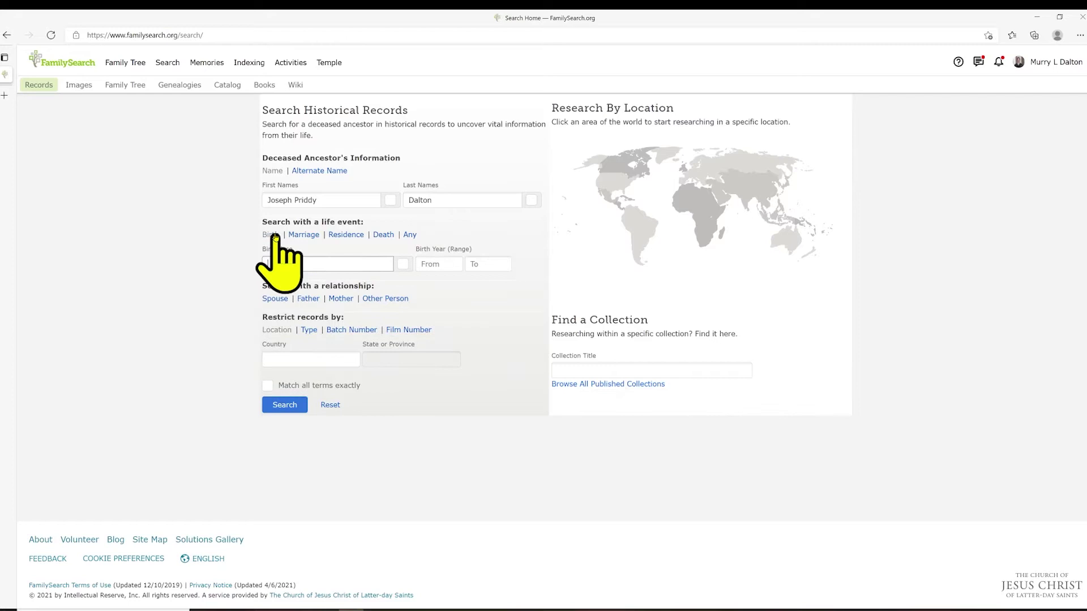
- Set the birth year range to 1850–1860, then add spouse name fields
left_click(441, 262)
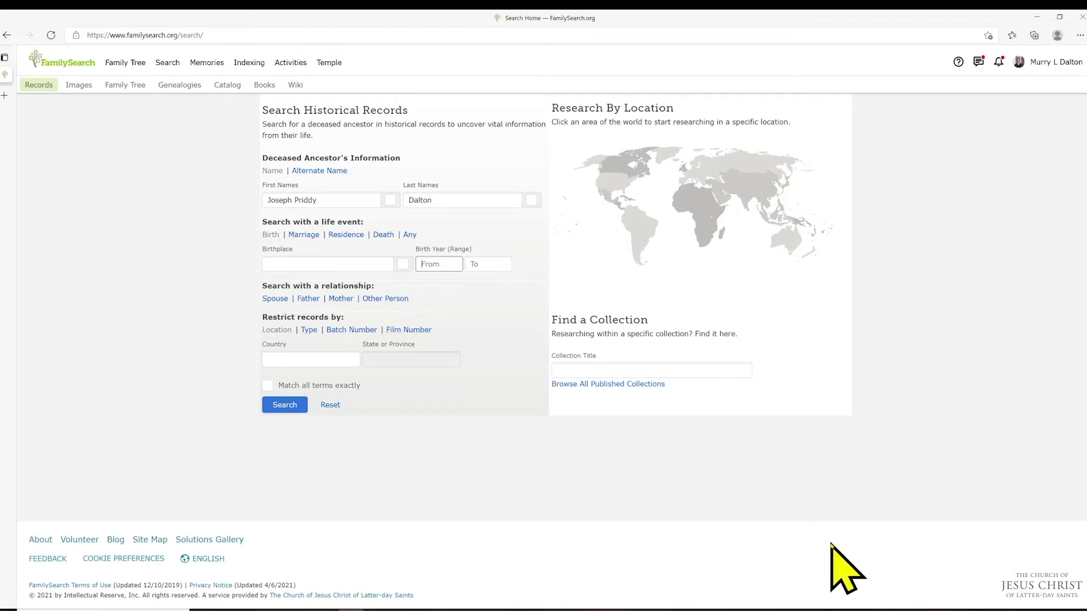
type("1850")
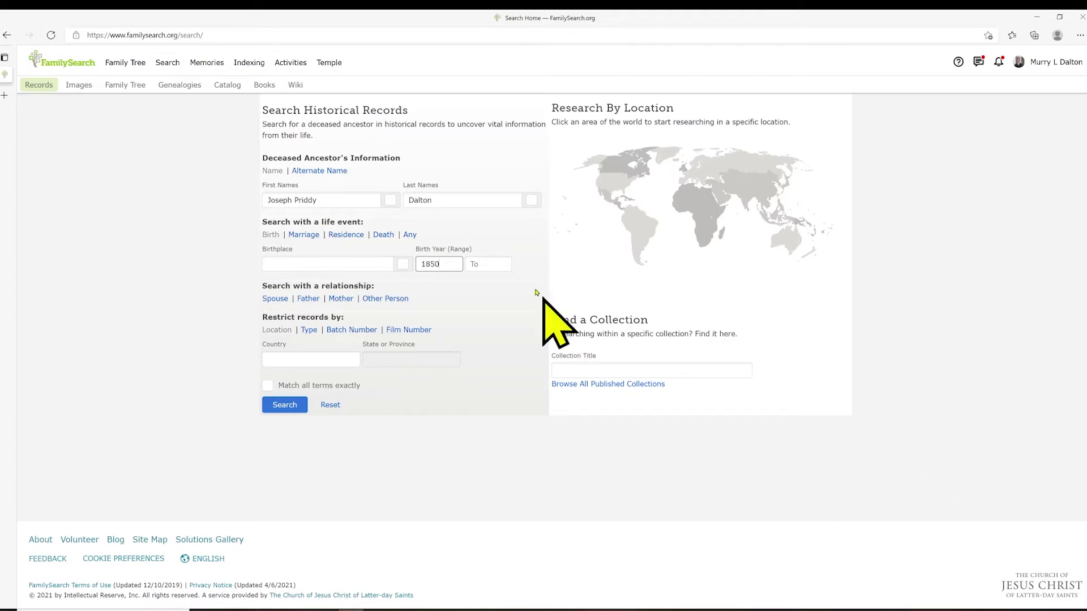
left_click(492, 263)
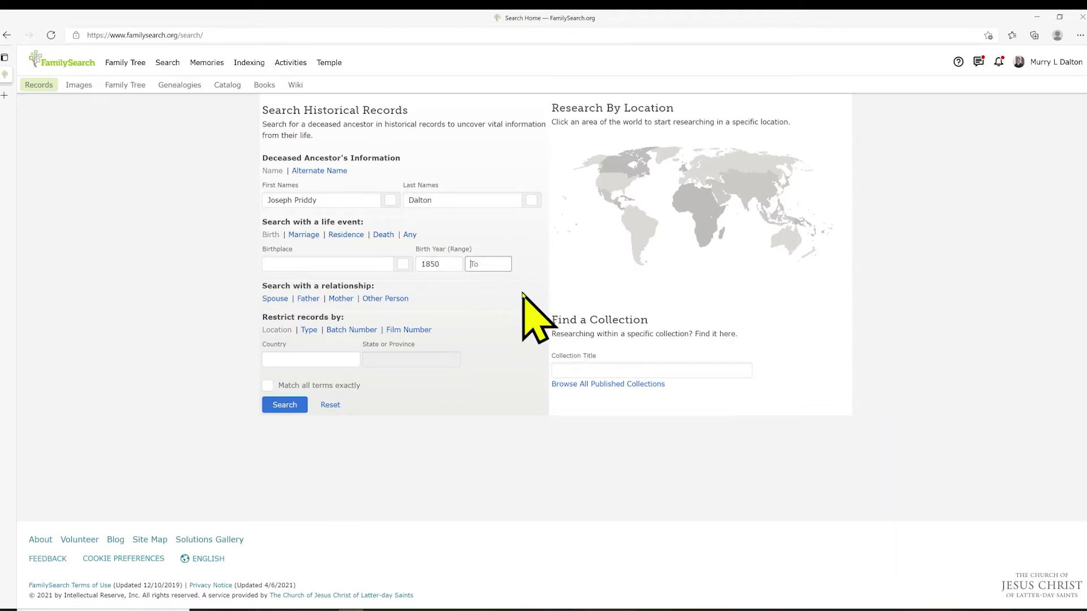
type("1860")
left_click(277, 304)
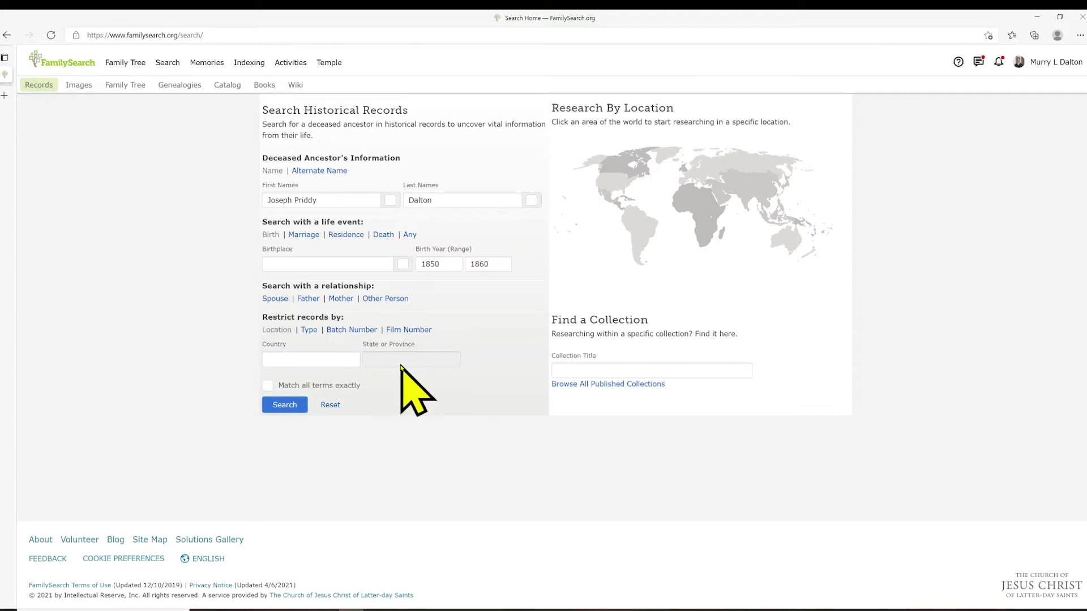
left_click(313, 333)
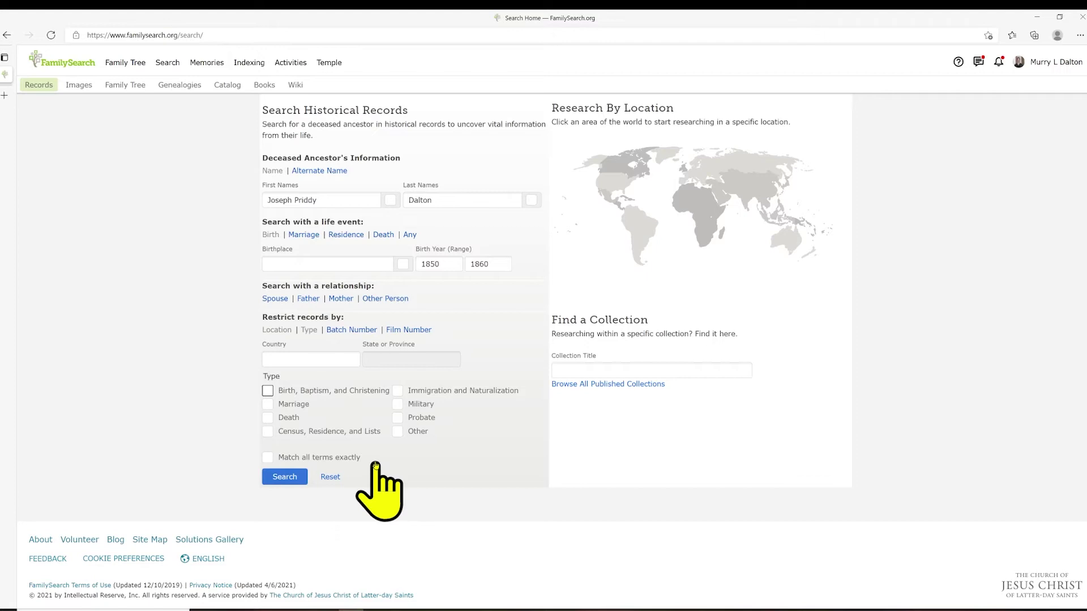
left_click(309, 330)
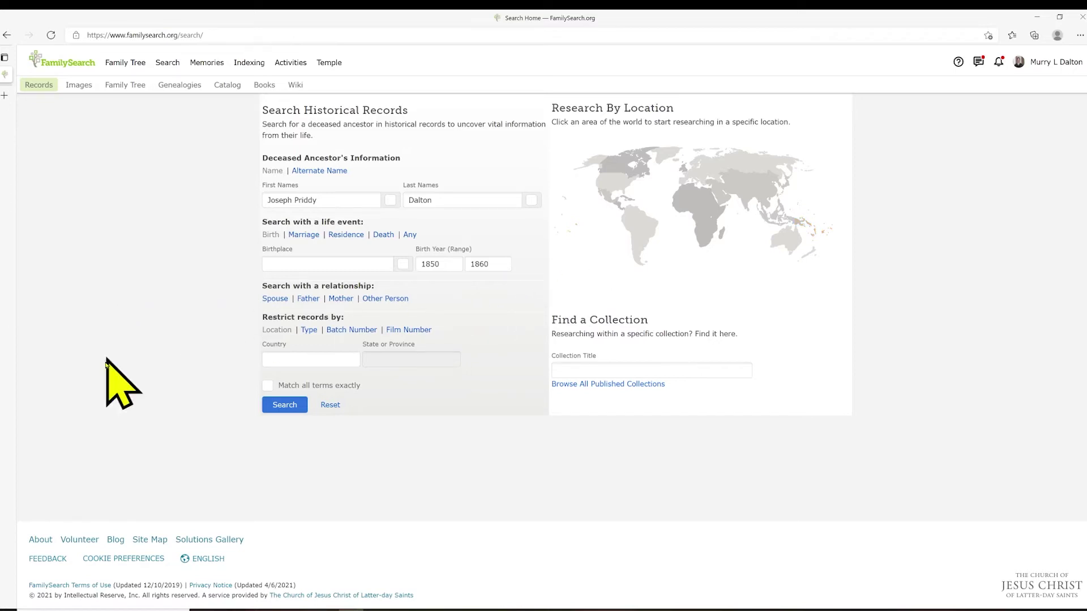
left_click(283, 404)
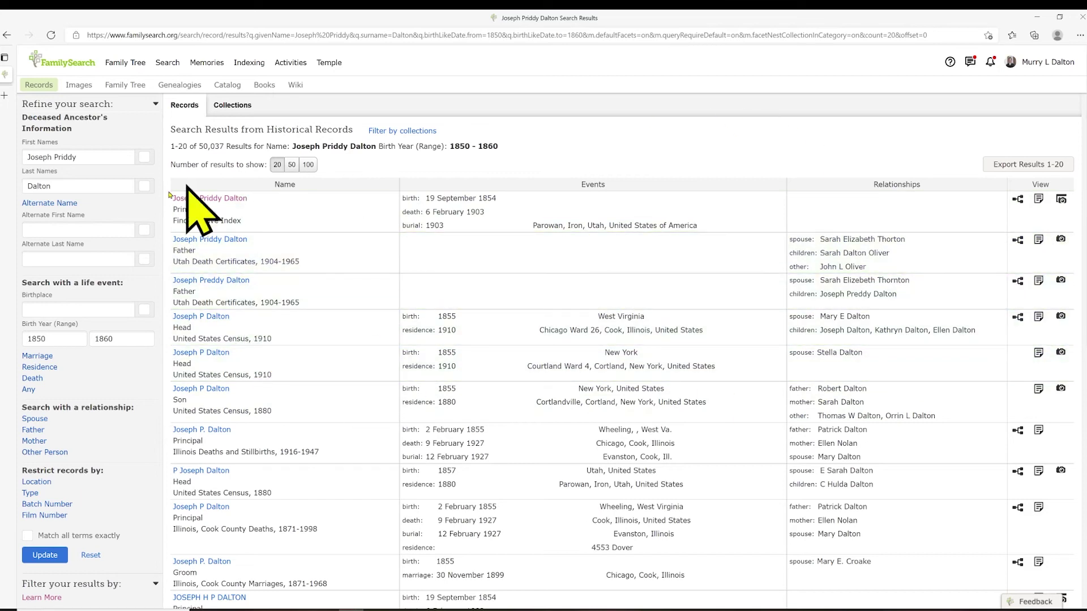
- Browse the results and open the top Find A Grave Index record for Joseph Priddy Dalton
scroll(543, 327, "down", 9)
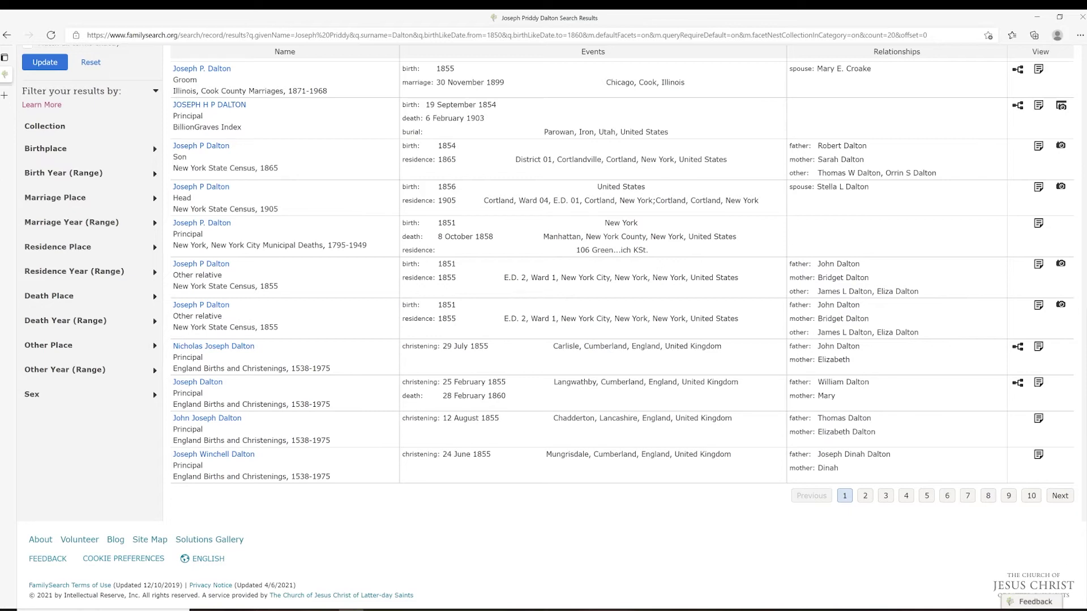
scroll(564, 154, "up", 9)
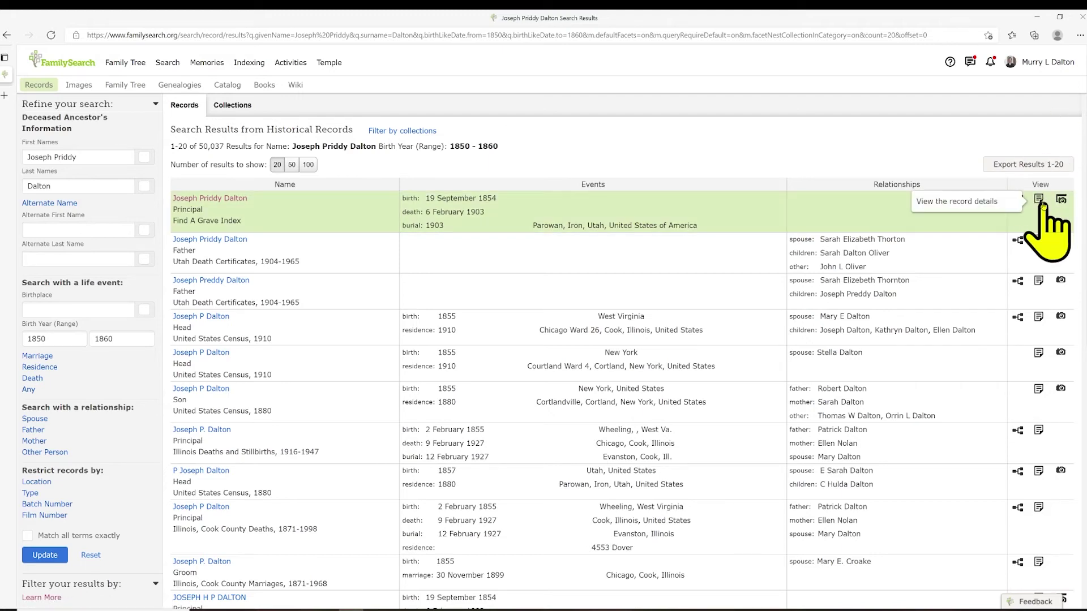
left_click(1041, 199)
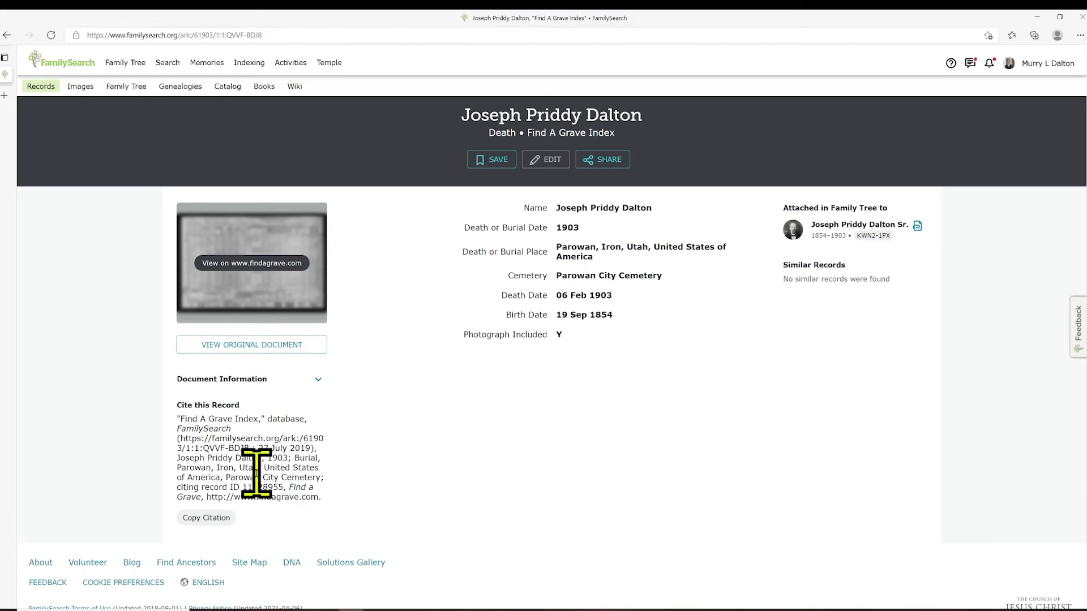
- Return from the Find A Grave record to the search results list
key("alt+Left")
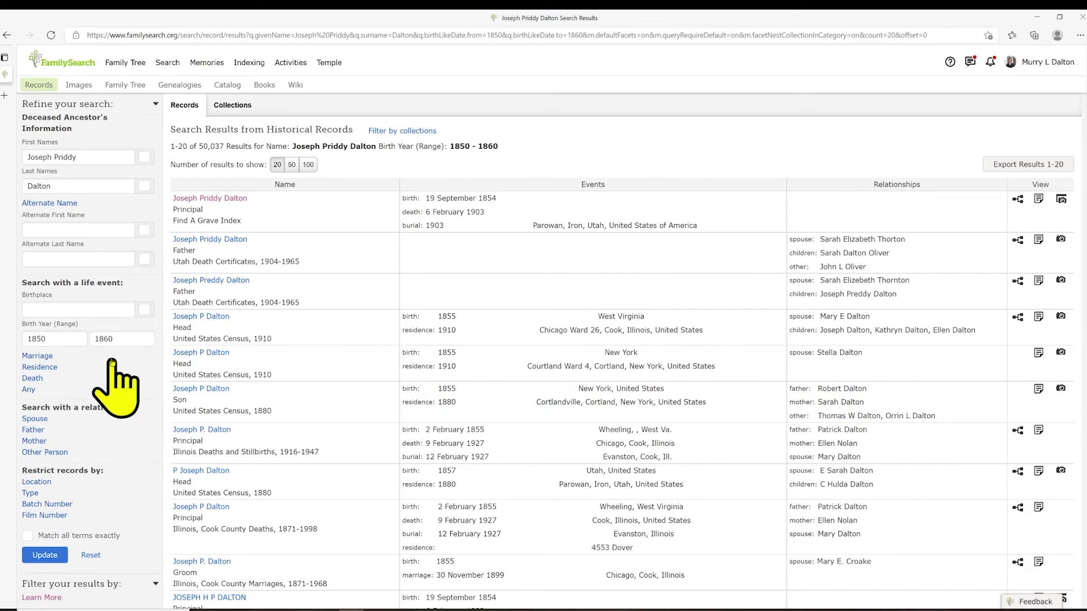
- Add Marriage Place and Marriage Year fields to the refine-search panel
left_click(43, 357)
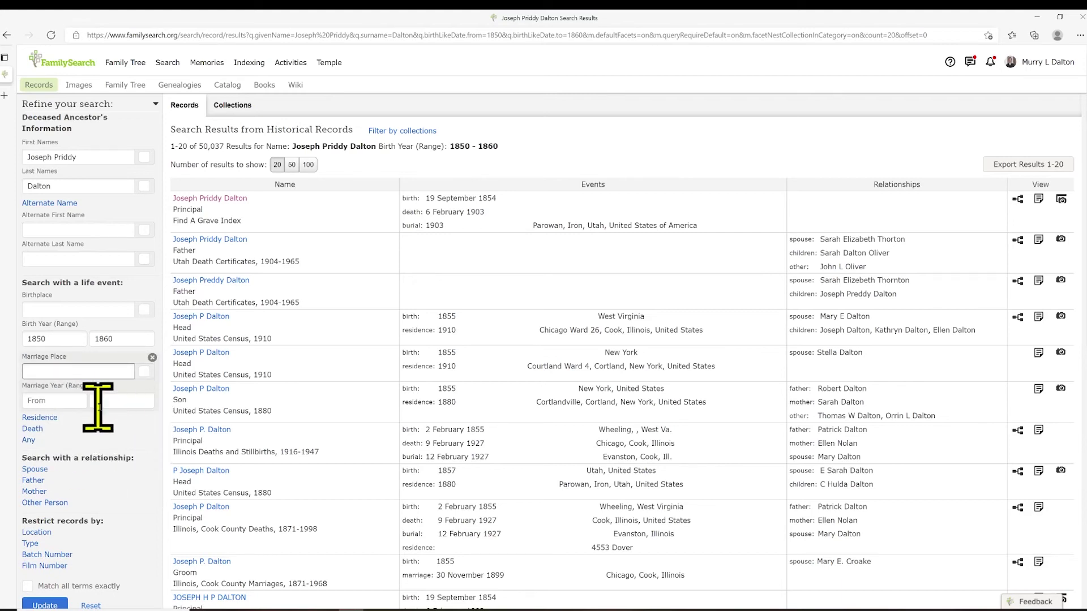
- Switch to Any Place and Any Year fields, briefly expanding and collapsing Residence and Death fields
left_click(28, 439)
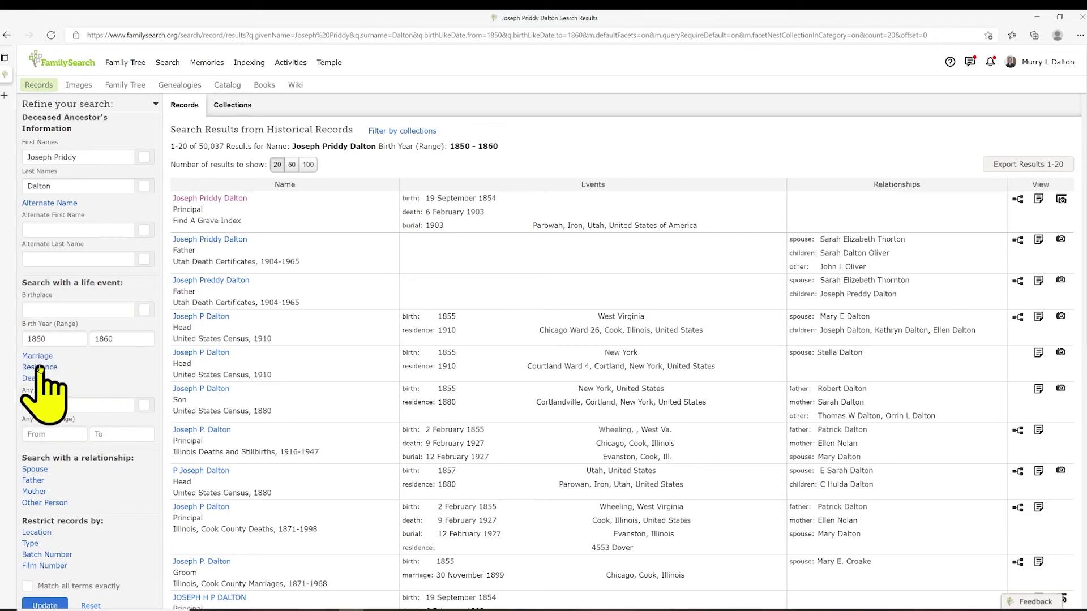
left_click(40, 367)
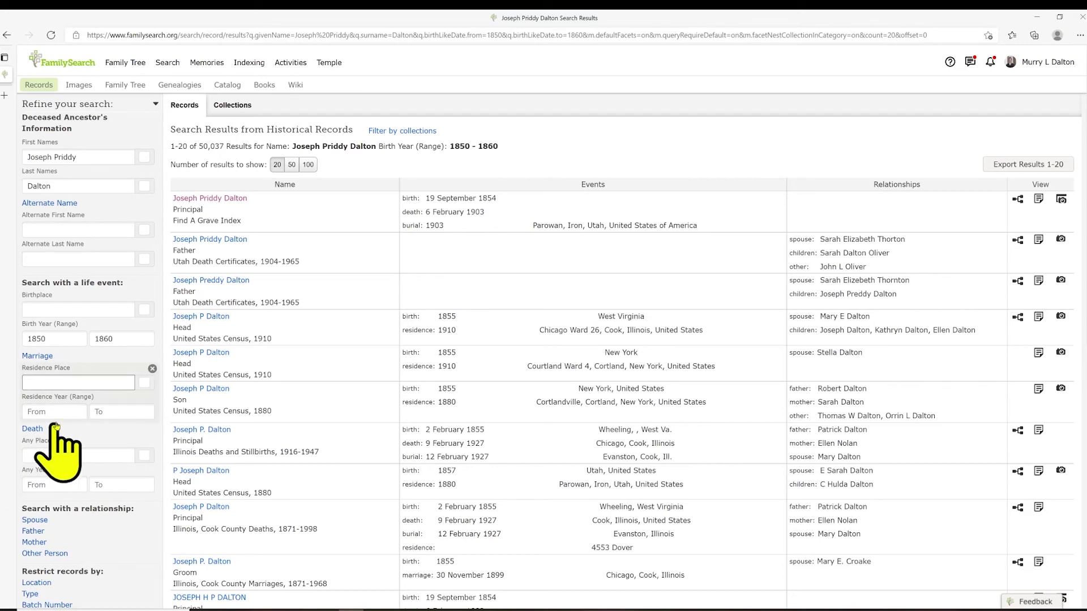
left_click(150, 369)
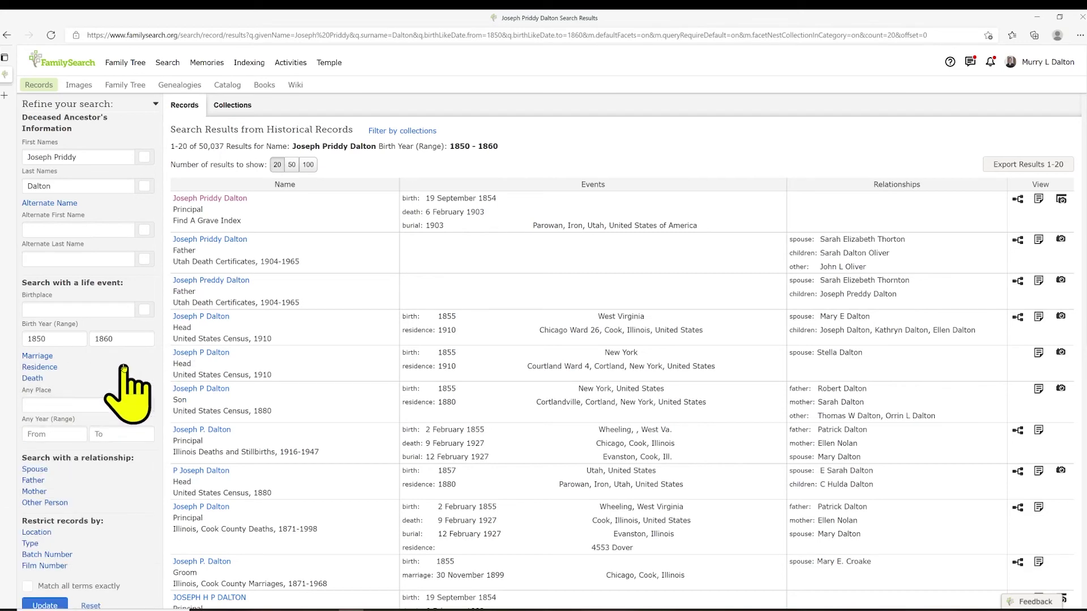
left_click(33, 378)
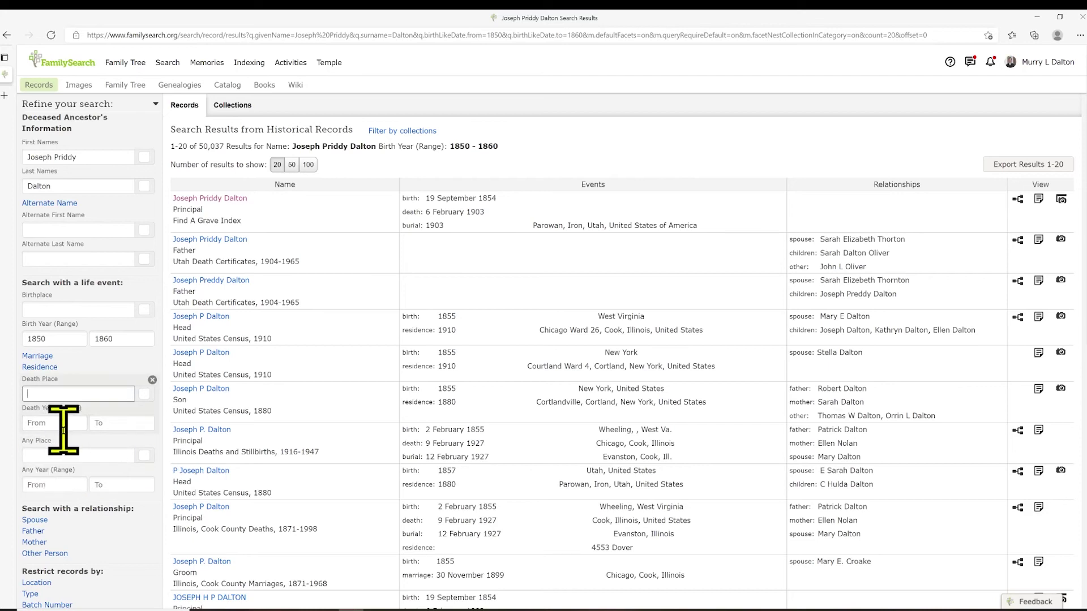
left_click(121, 370)
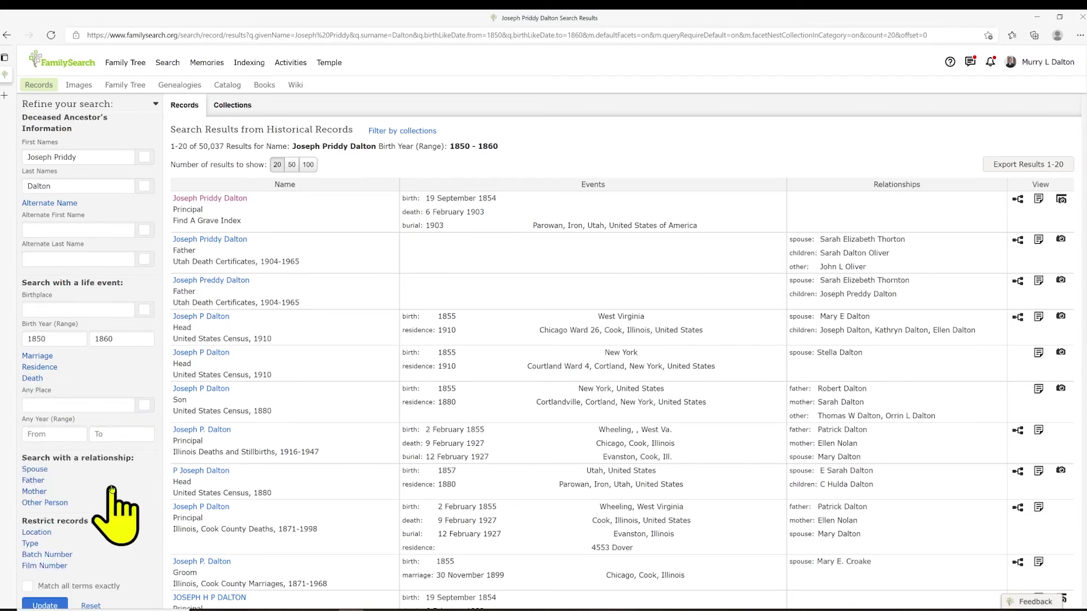
- Try the Spouse, Father and Mother name fields, ending with one empty Other Person name pair
left_click(34, 470)
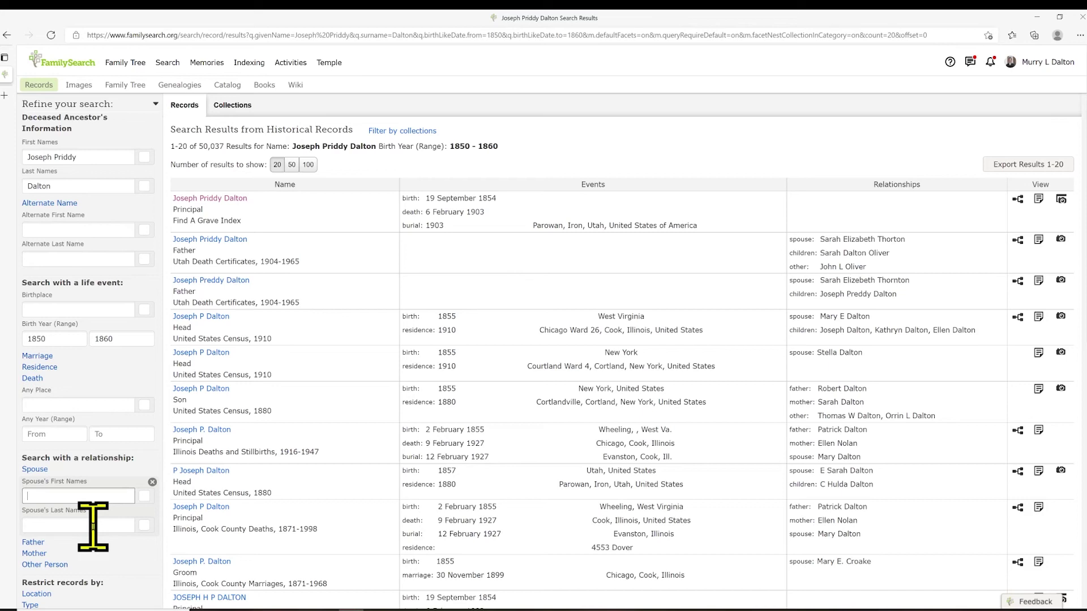
left_click(153, 482)
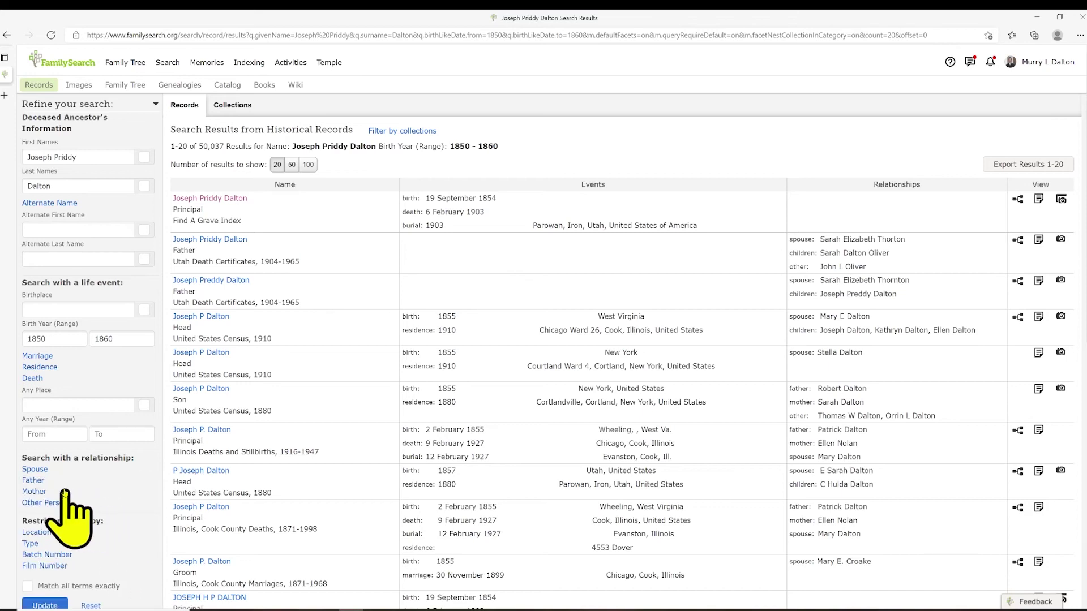
left_click(30, 480)
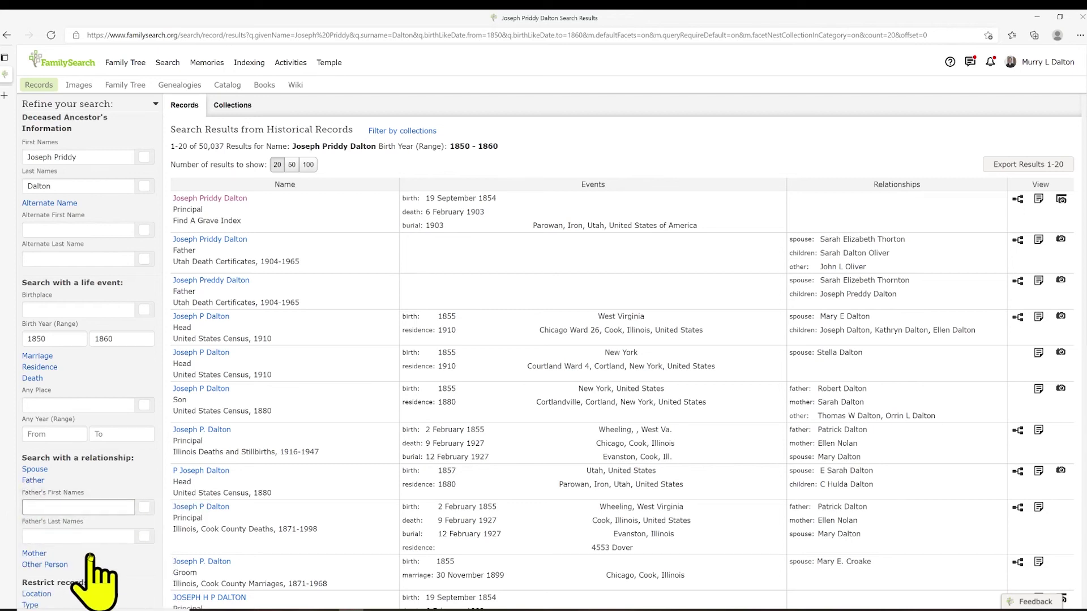
scroll(89, 559, "down", 1)
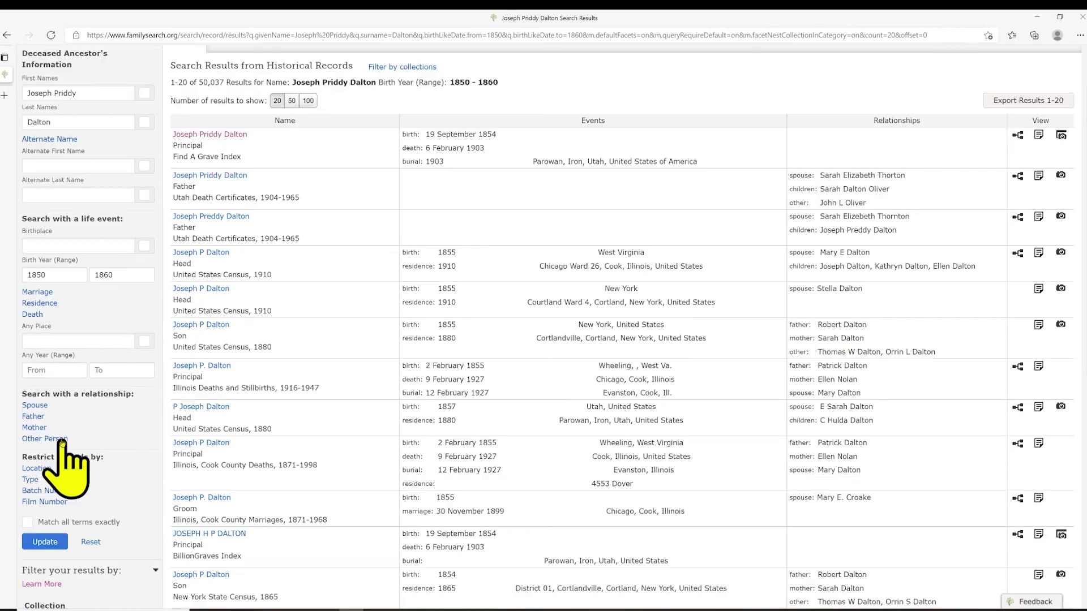
left_click(35, 428)
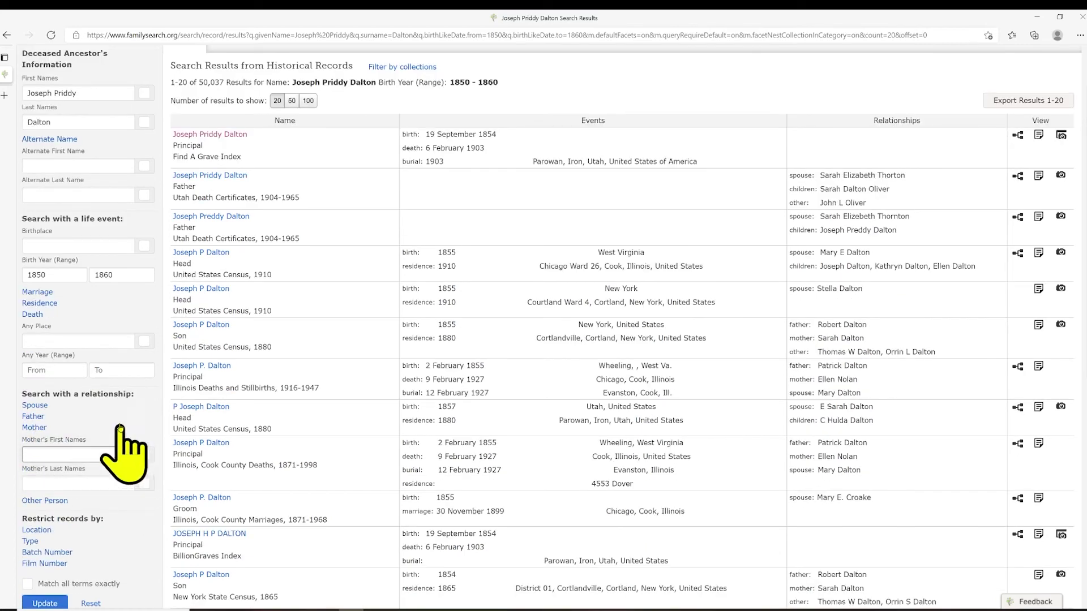
left_click(151, 442)
left_click(152, 442)
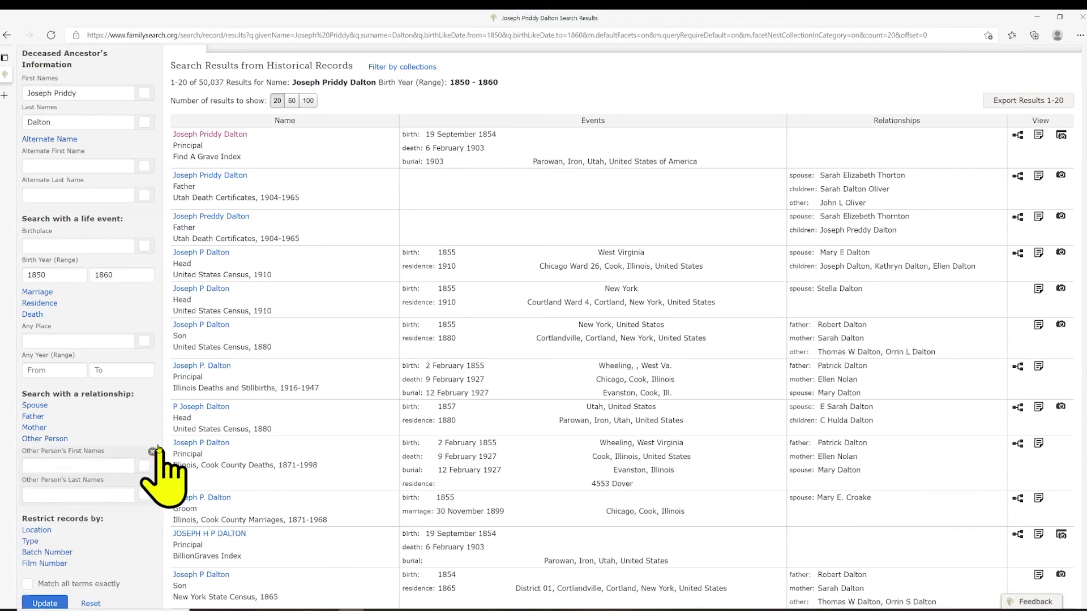
left_click(61, 440)
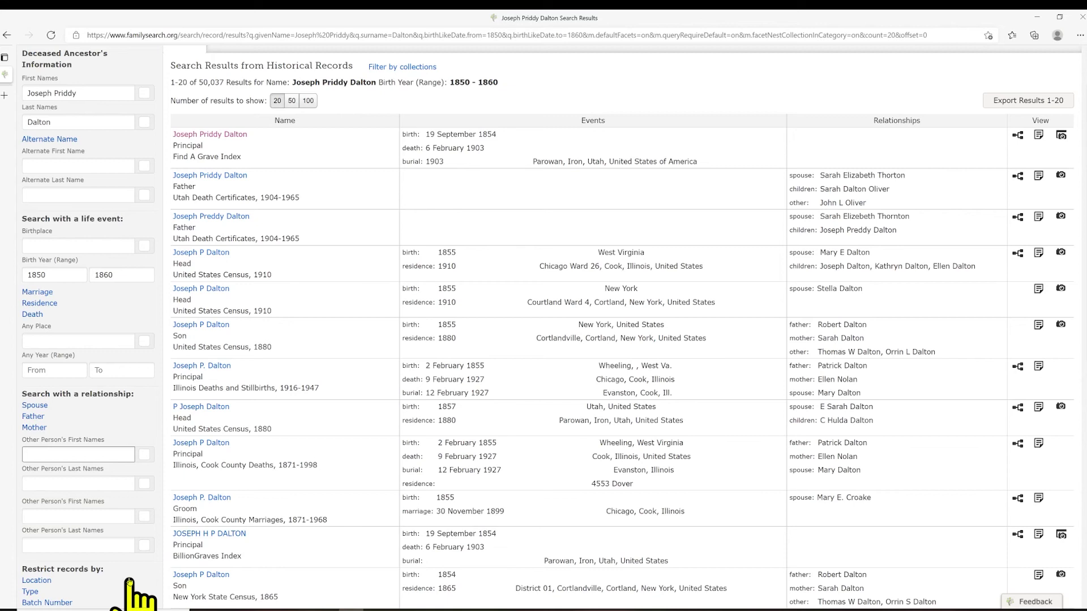
left_click(148, 416)
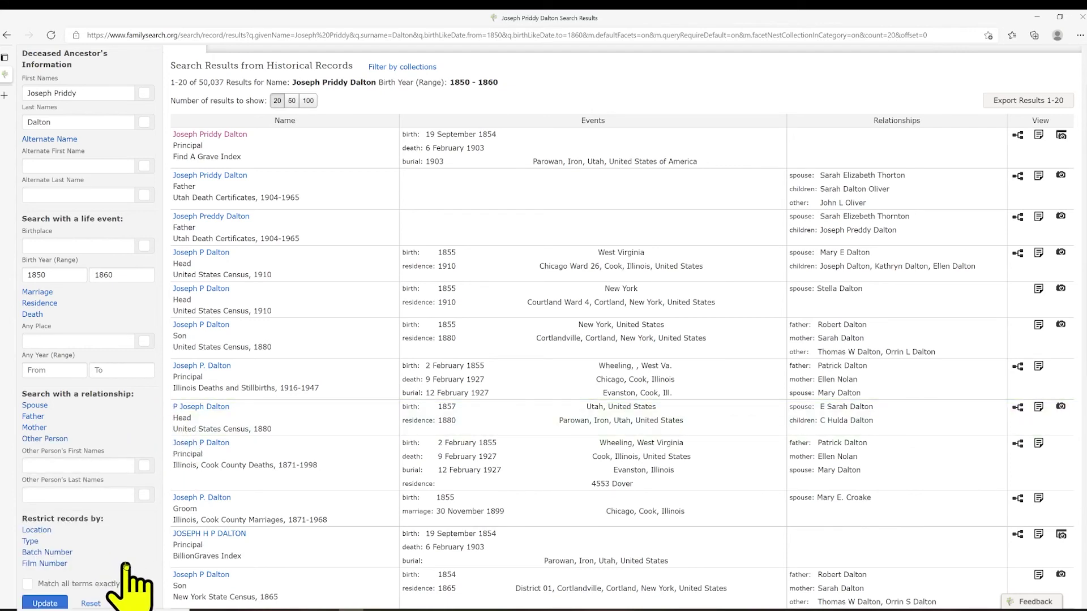
- Expand the Location restriction fields for country and state, and scroll down to view them
left_click(36, 530)
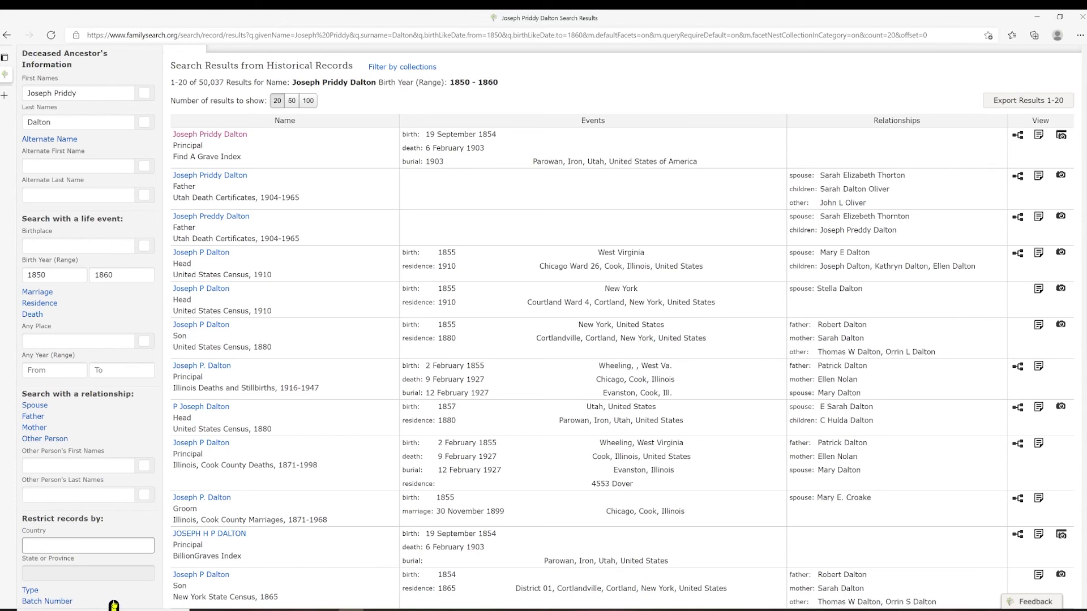
scroll(92, 89, "down", 1)
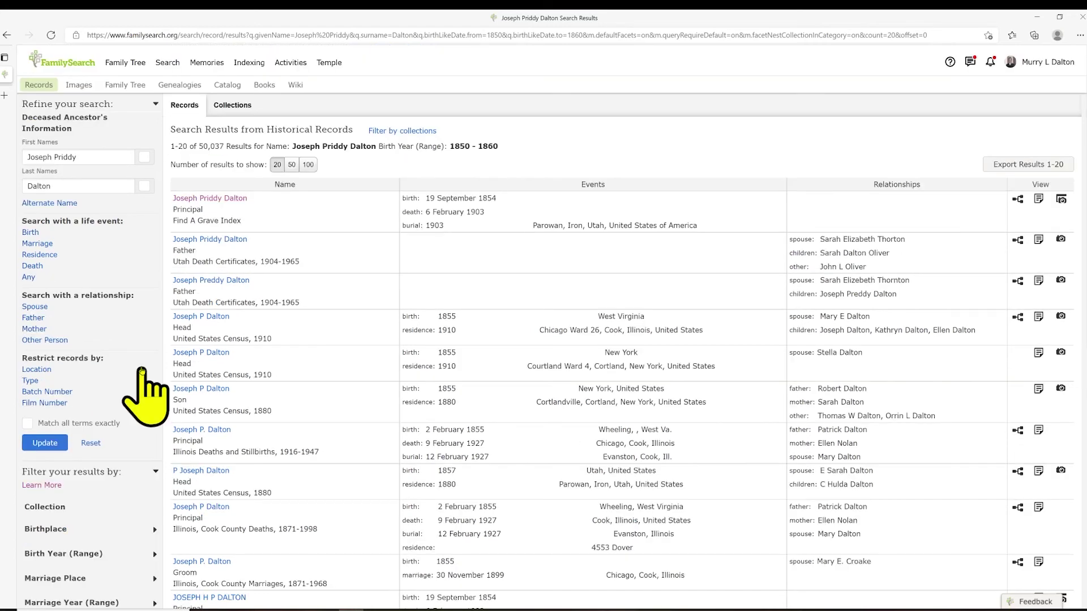
left_click(33, 381)
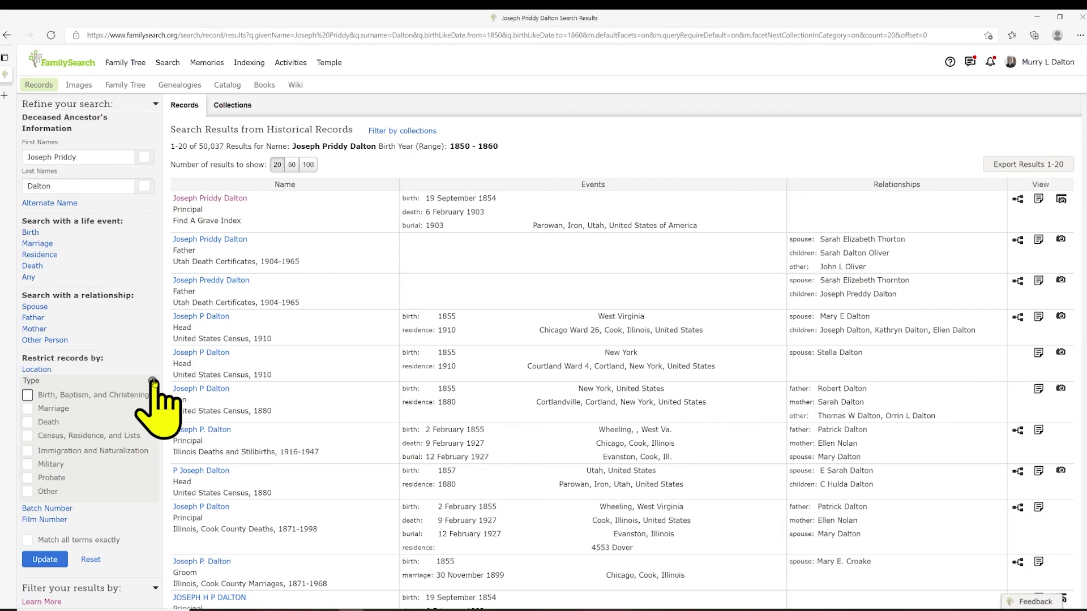
left_click(152, 381)
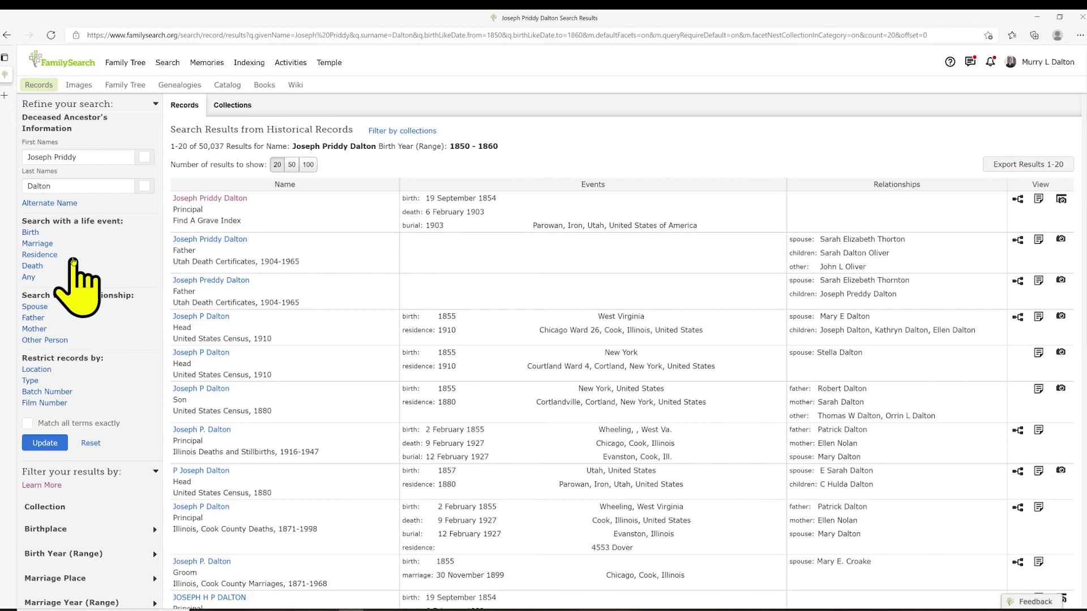
left_click(30, 232)
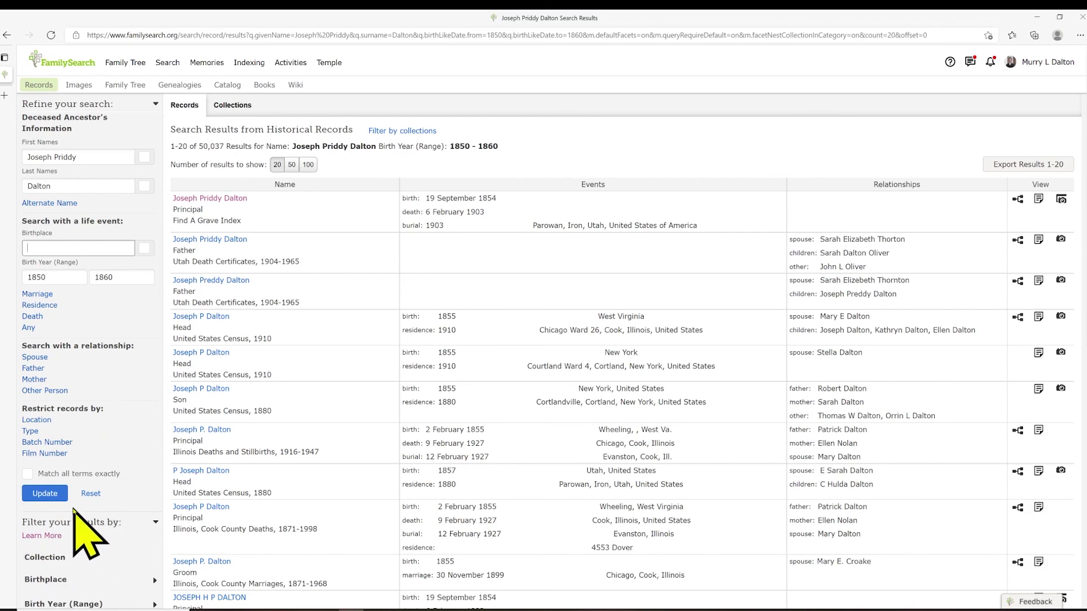
- Rerun the Joseph Priddy Dalton search with the 1850–1860 birth year range, yielding 50,037 matches
left_click(46, 495)
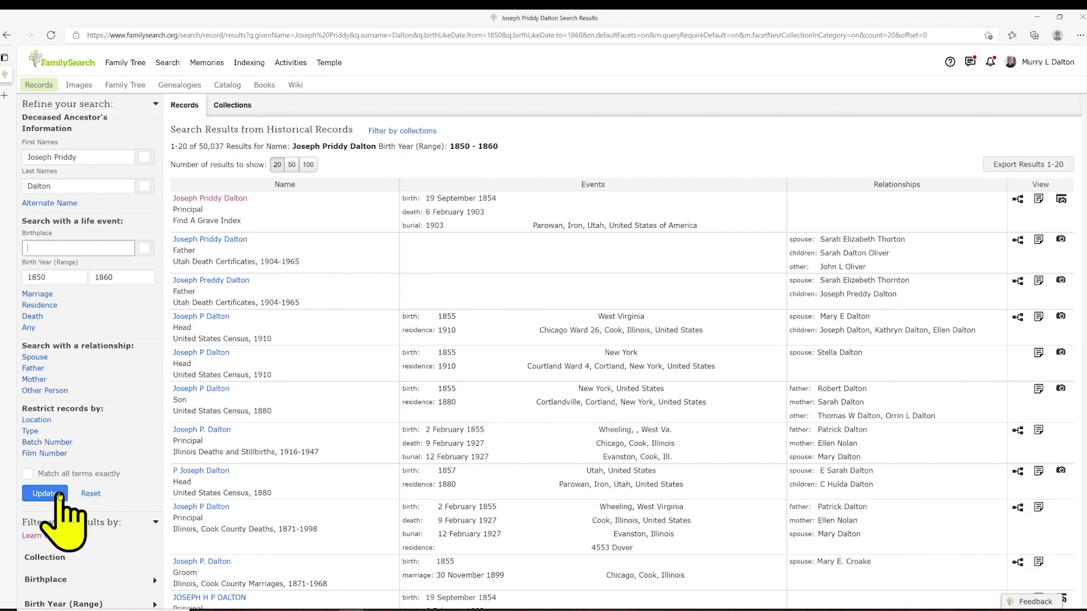